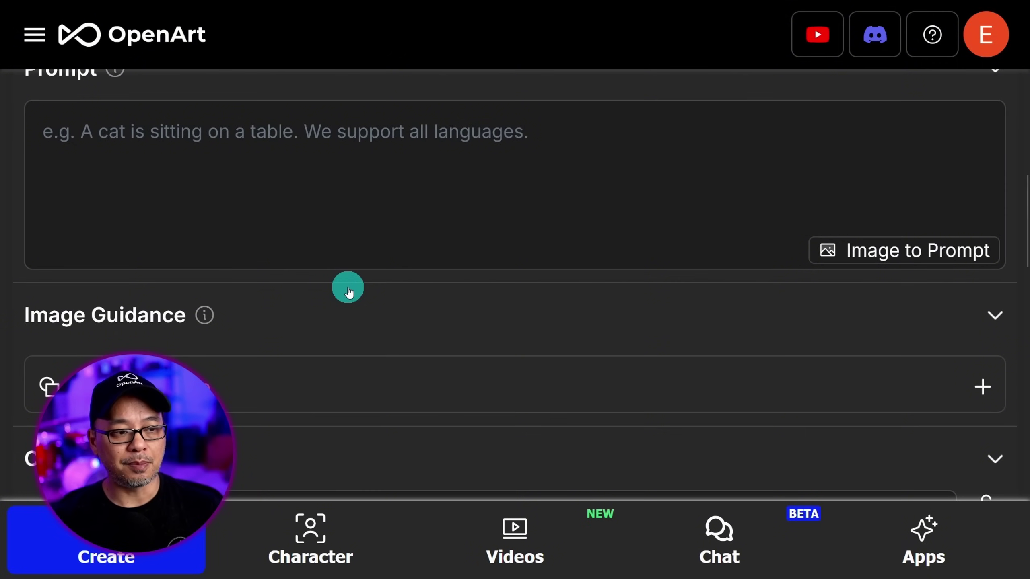
Add the OpenArt logo as the first Omni Reference image and open the creation history to fill the second slot
scroll(349, 291, "down", 3)
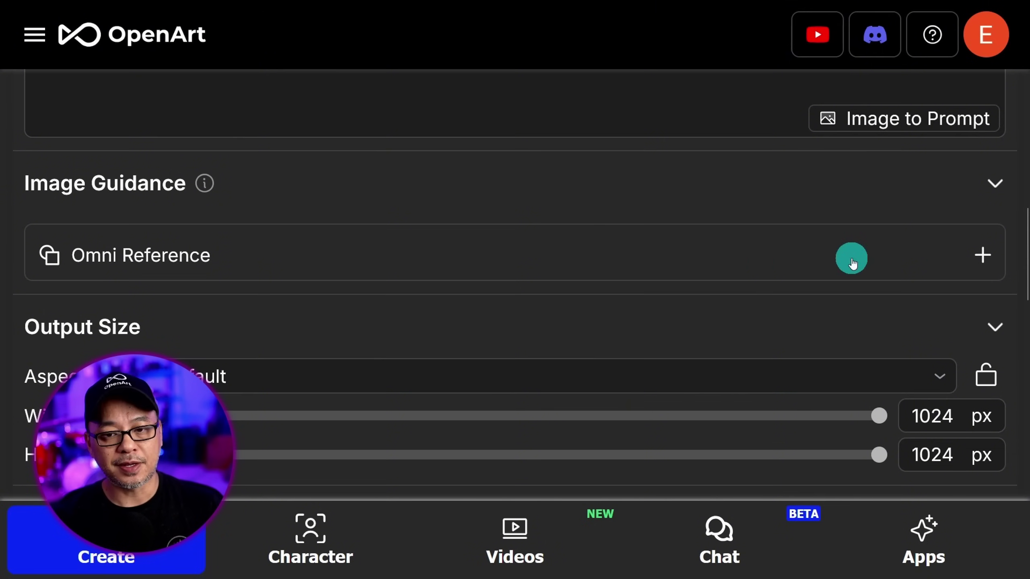
left_click(654, 263)
scroll(717, 229, "down", 4)
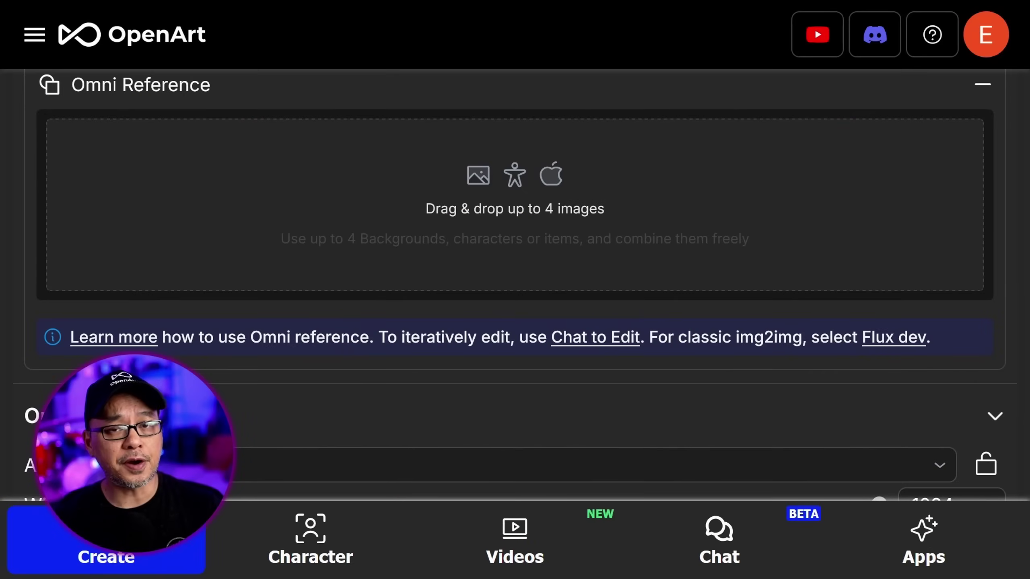
left_click_drag(711, 228, 544, 215)
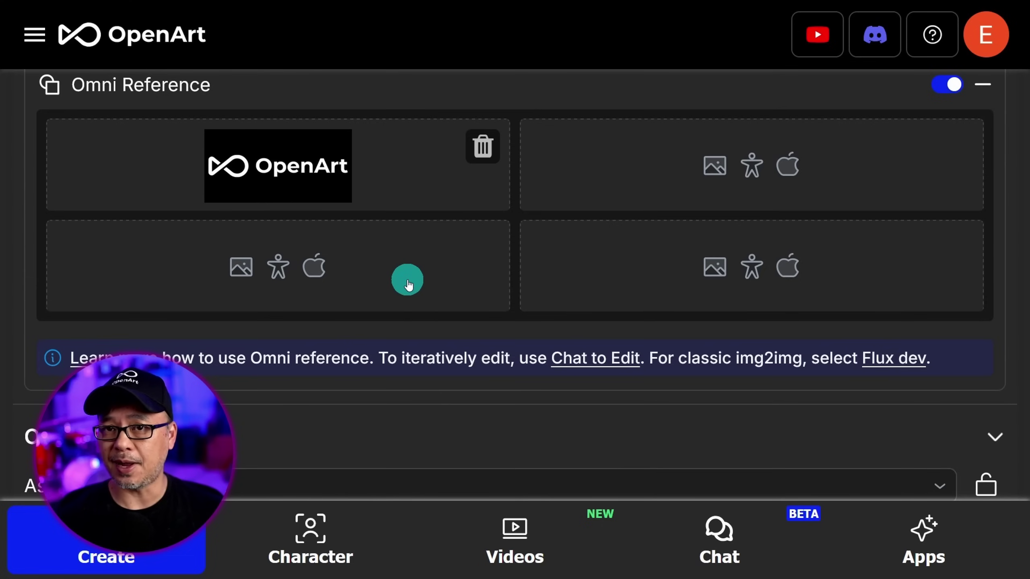
left_click(571, 162)
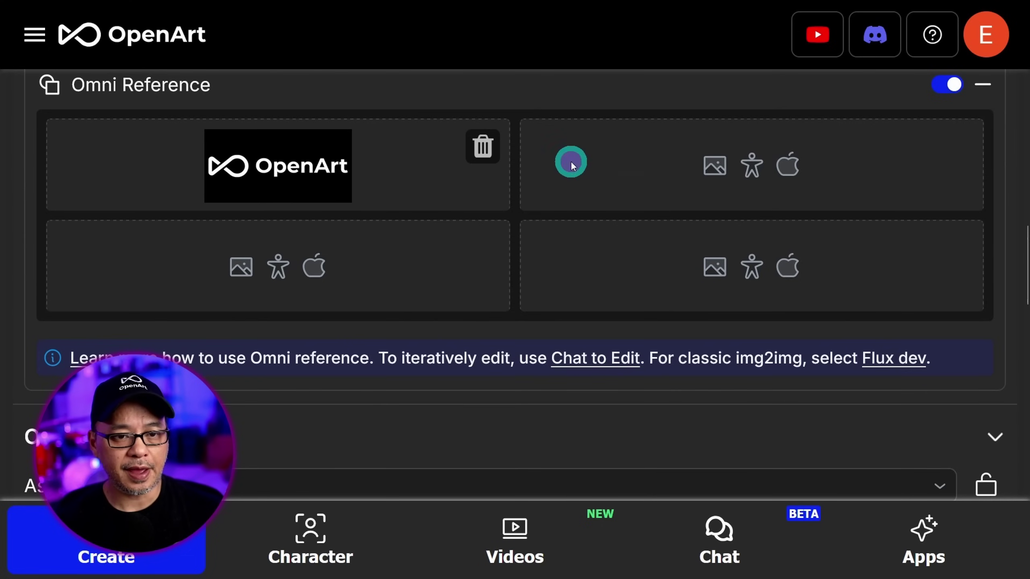
left_click(625, 213)
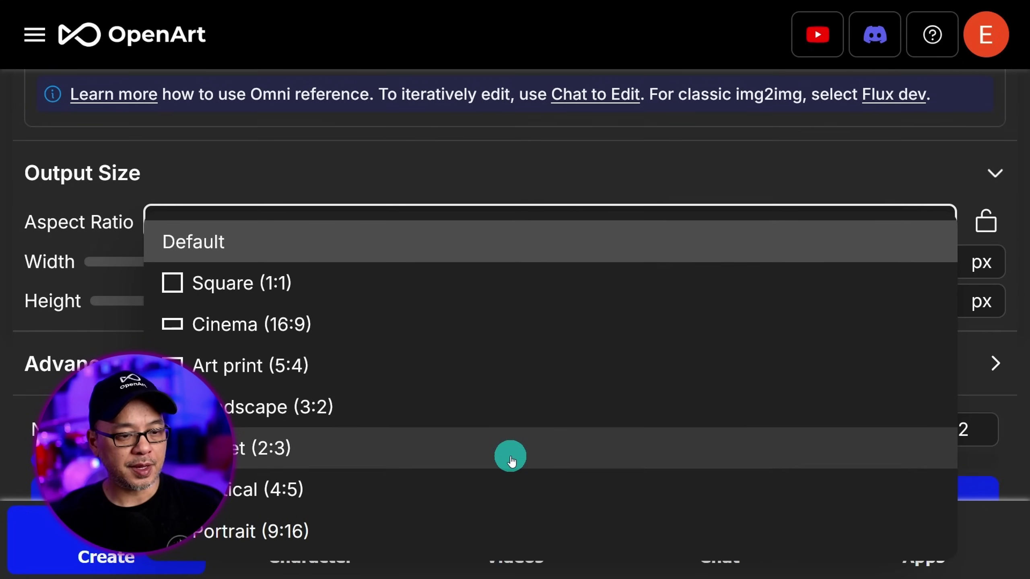
Set the output aspect ratio to Tablet (2:3) and generate 2 images
left_click(511, 462)
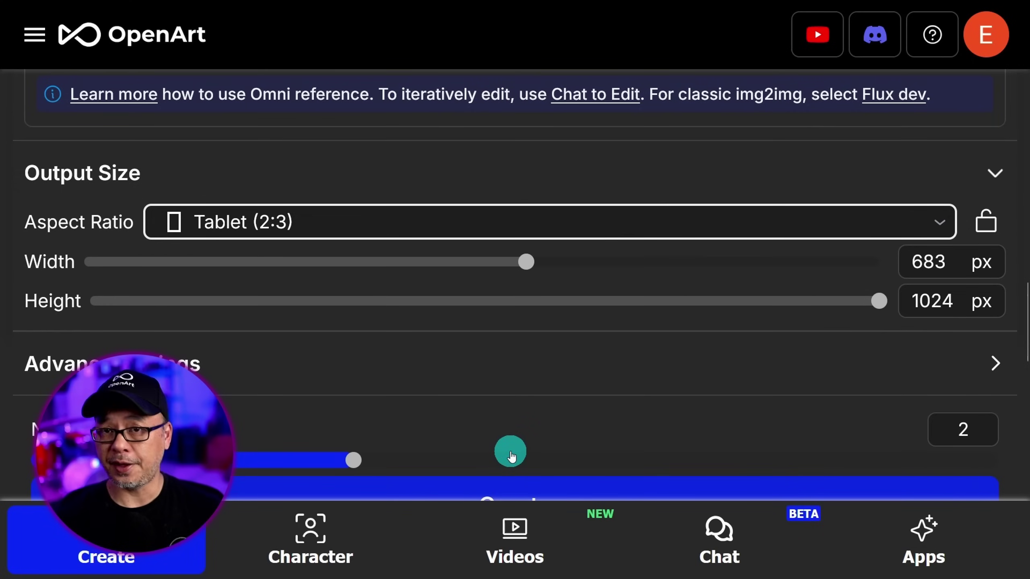
scroll(511, 455, "down", 5)
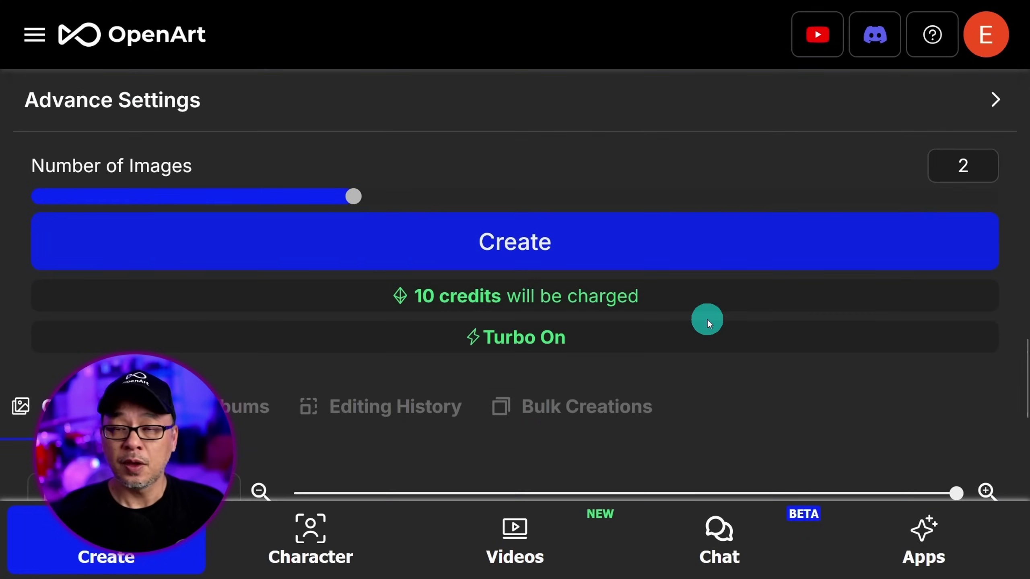
left_click(598, 262)
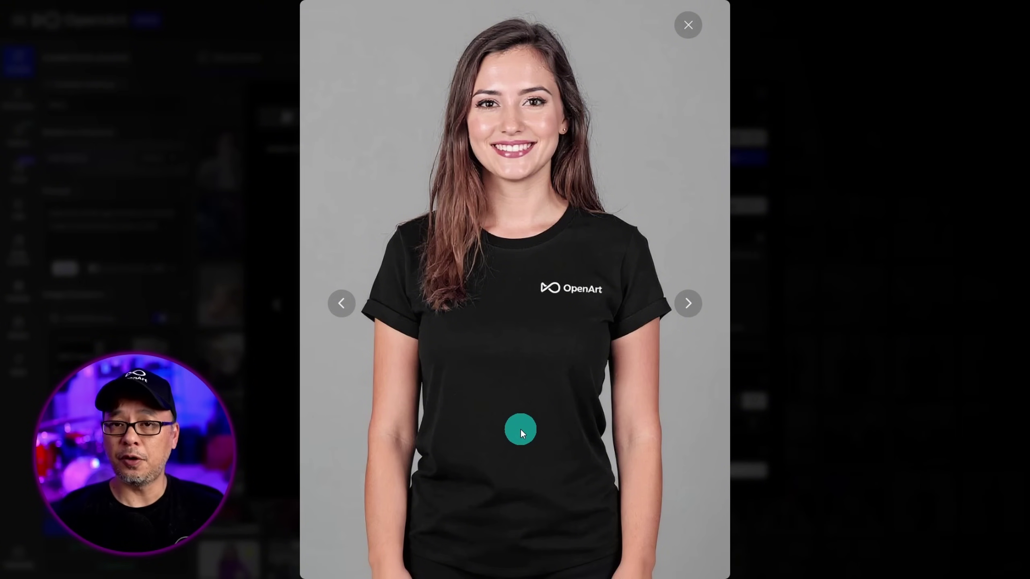
Compare the logo's placement and size across the generated images of the woman in the black T-shirt
key("Right")
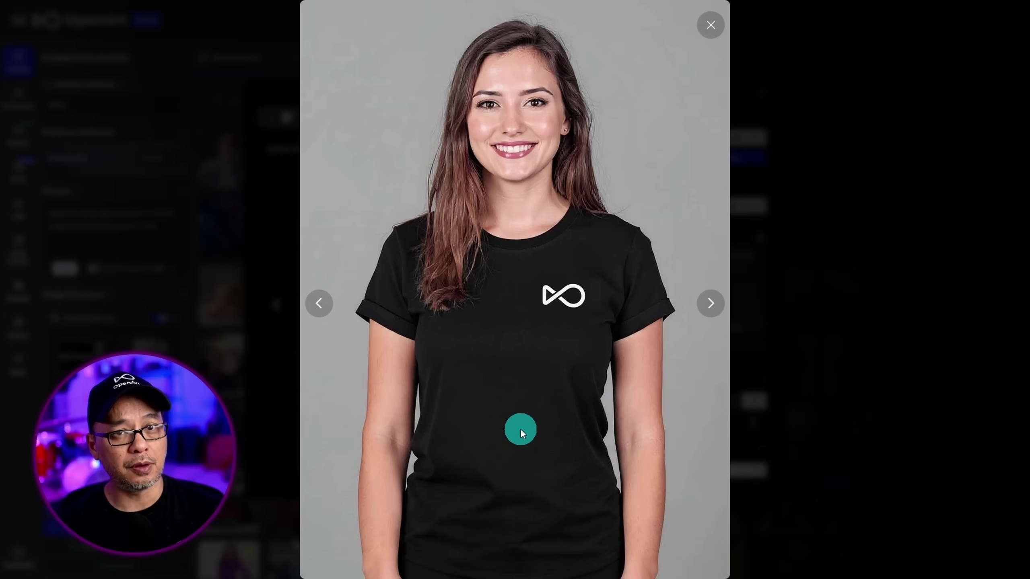
key("Right")
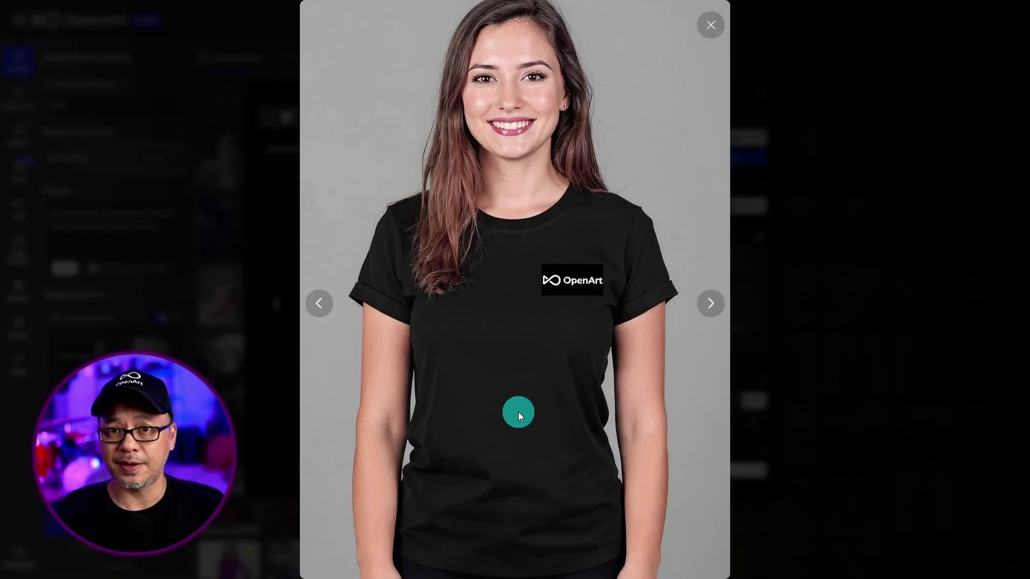
key("Right")
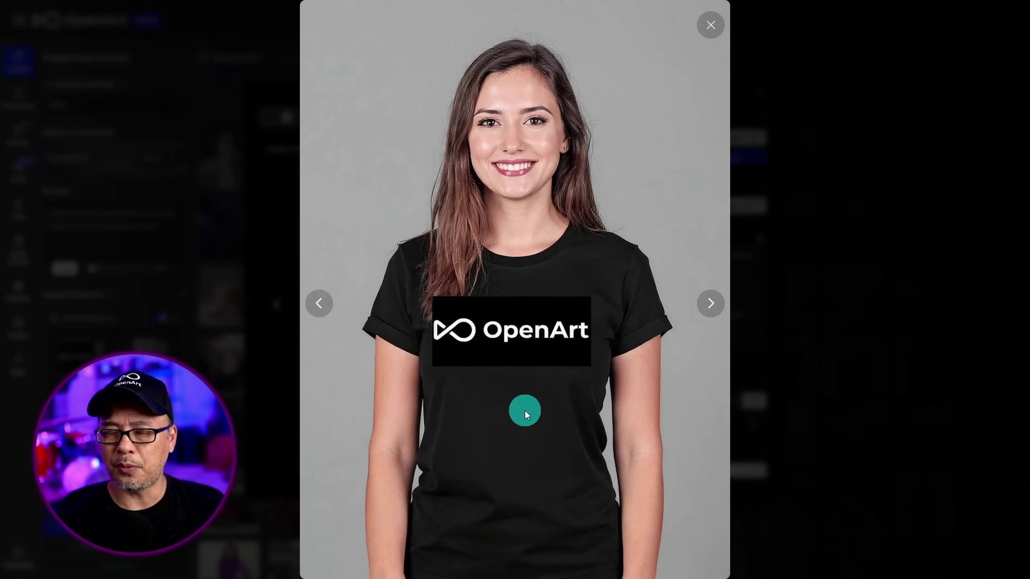
key("Right")
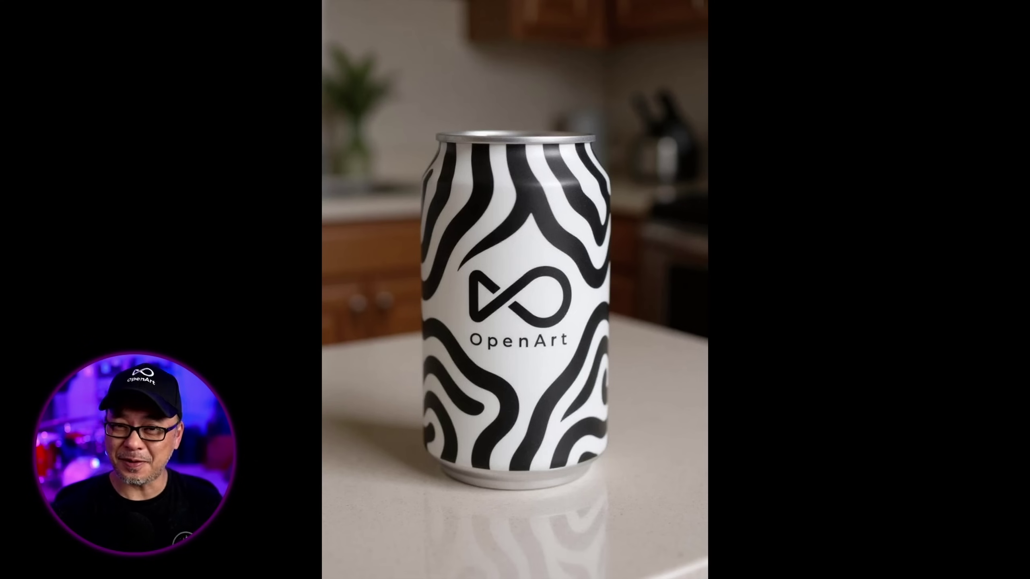
Choose a saved character of the black-haired woman for the second Omni Reference slot, alongside the striped OpenArt can image
left_click(929, 425)
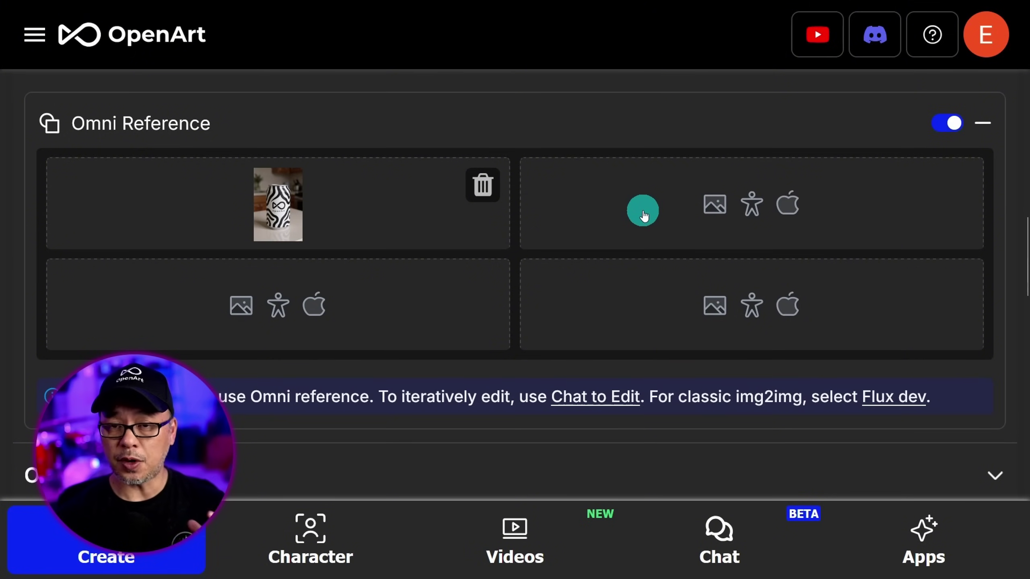
left_click(661, 209)
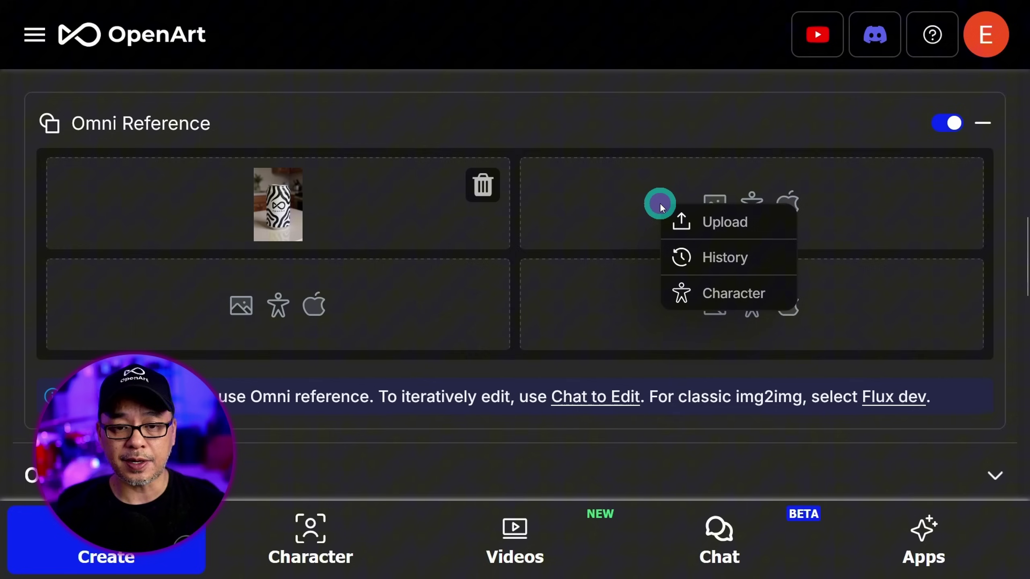
left_click(735, 298)
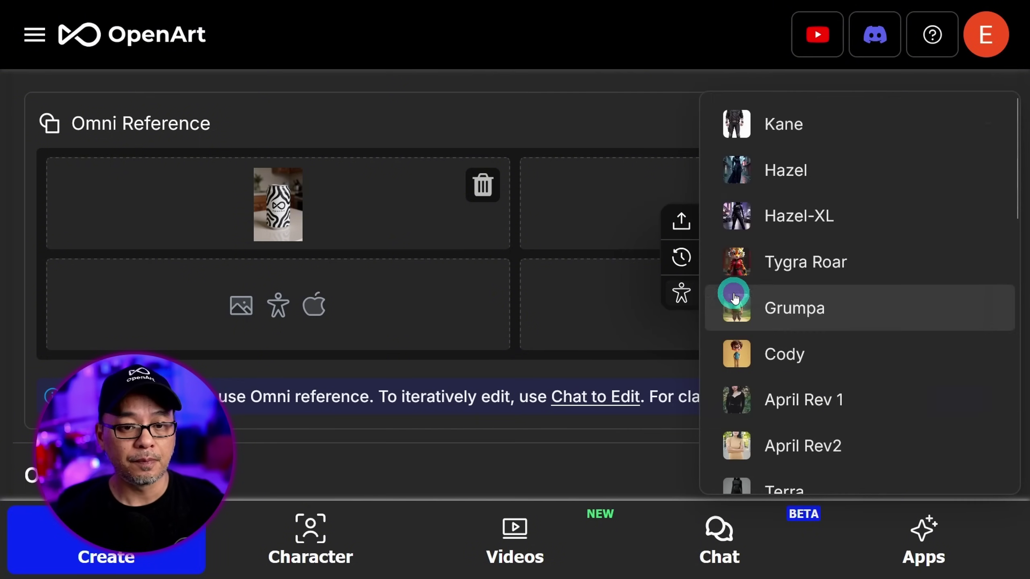
scroll(852, 284, "down", 5)
mouse_move(904, 261)
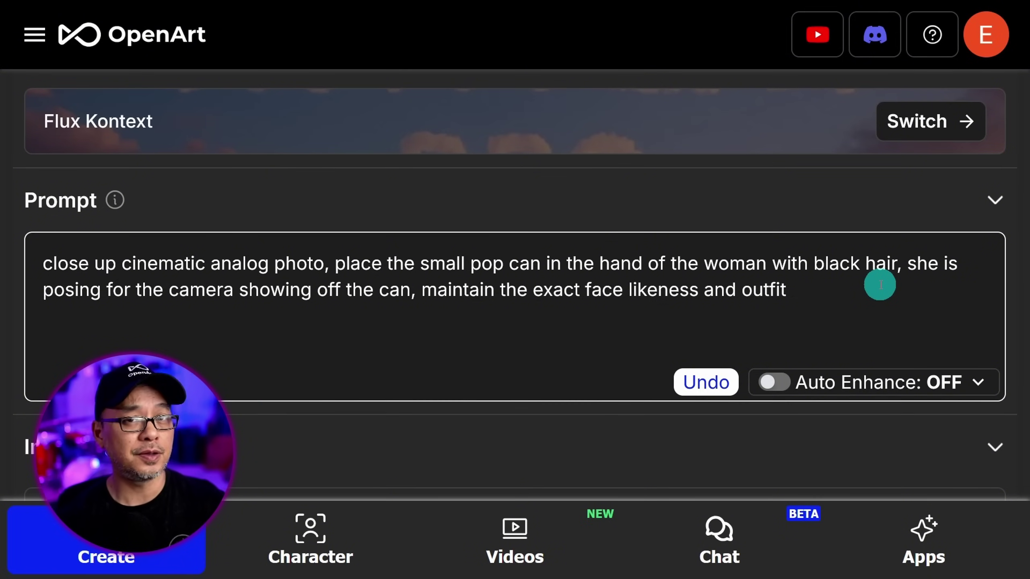
Review the prompt's face likeness and outfit instruction, and check the generated images of the black-haired woman holding a can
left_click_drag(880, 285, 421, 290)
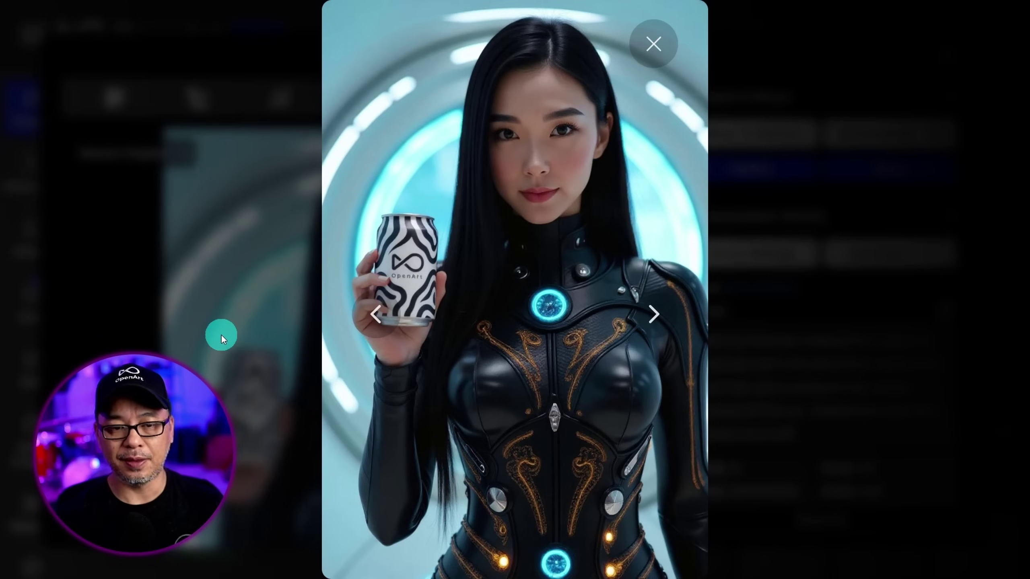
key("Right")
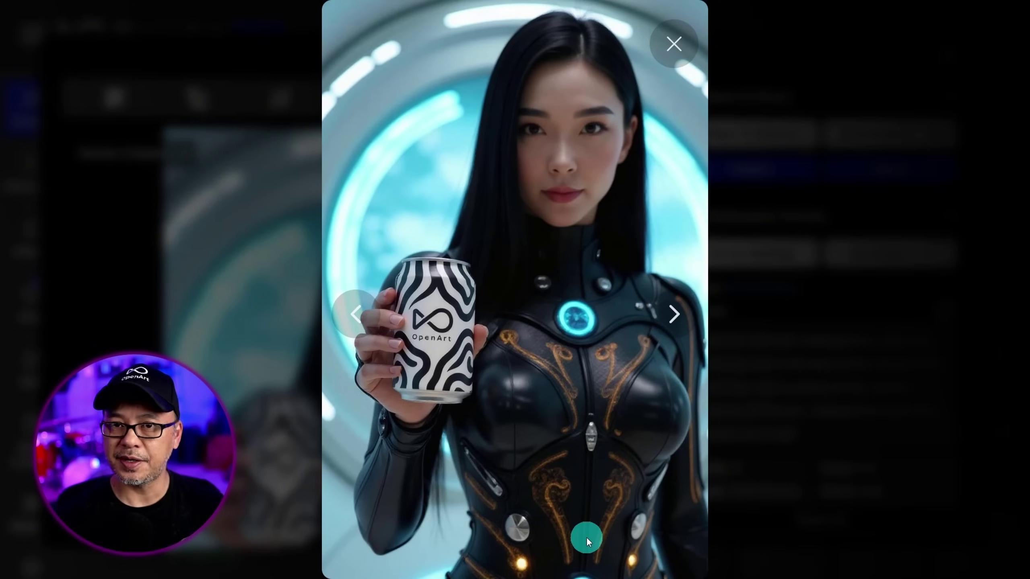
key("Right")
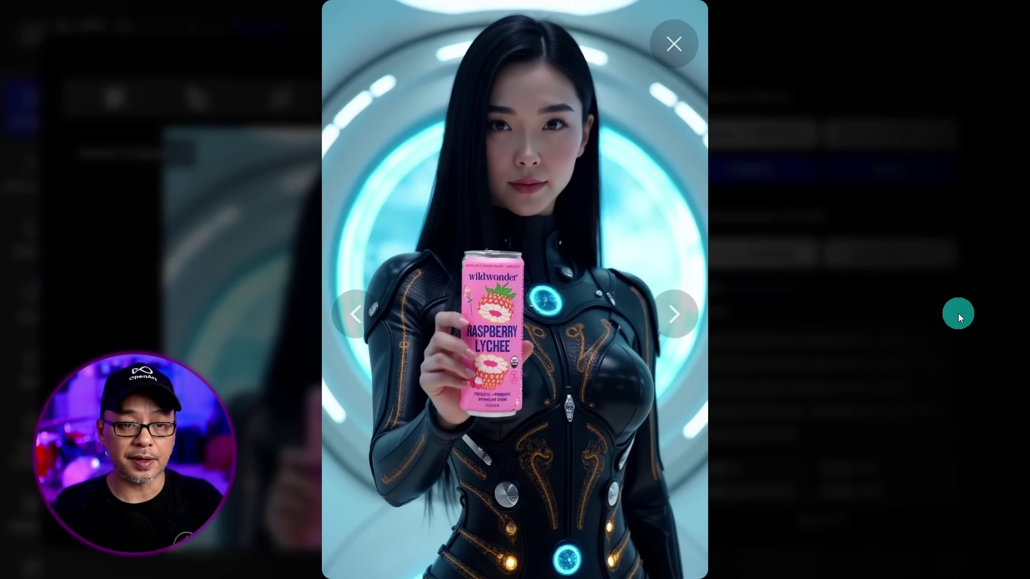
key("Right")
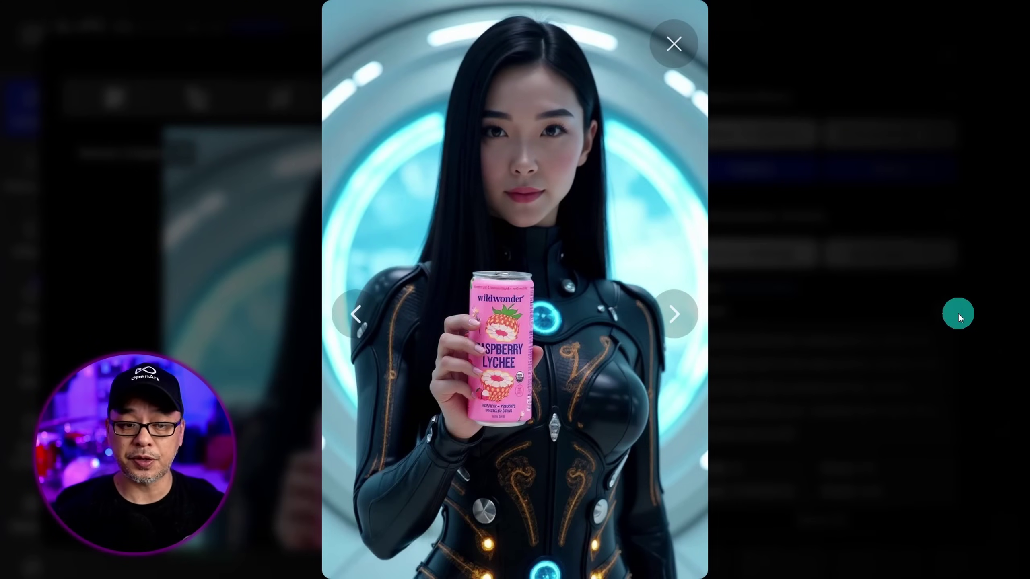
key("Right")
key("Right")
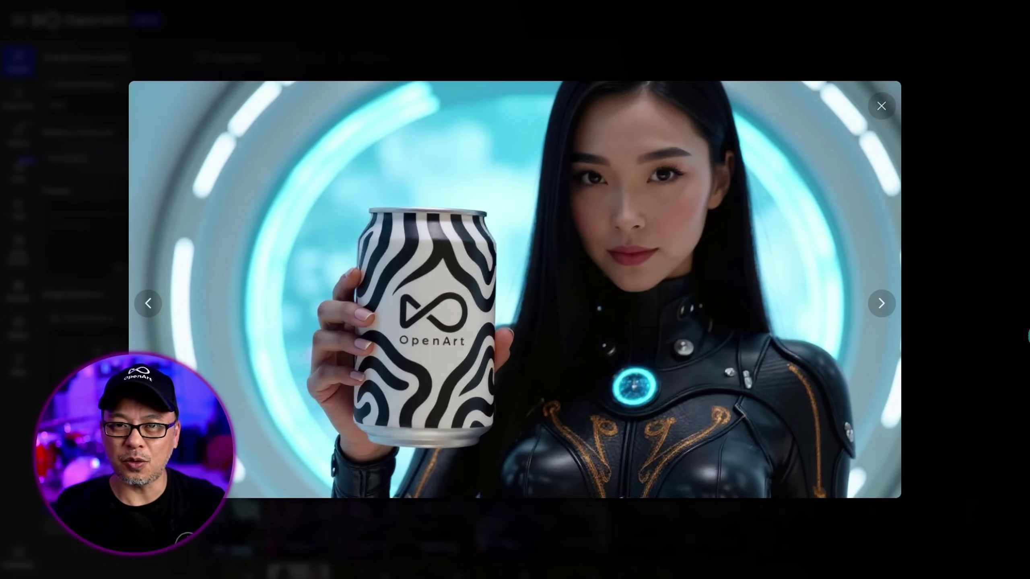
key("Right")
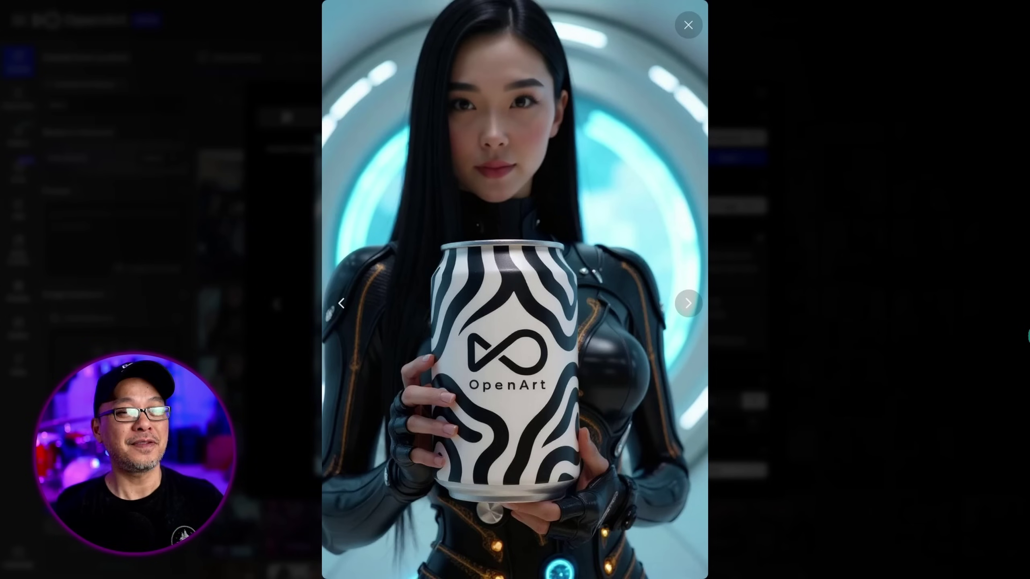
View the reference images of the brown-haired woman's face and the floral summer dress
key("Right")
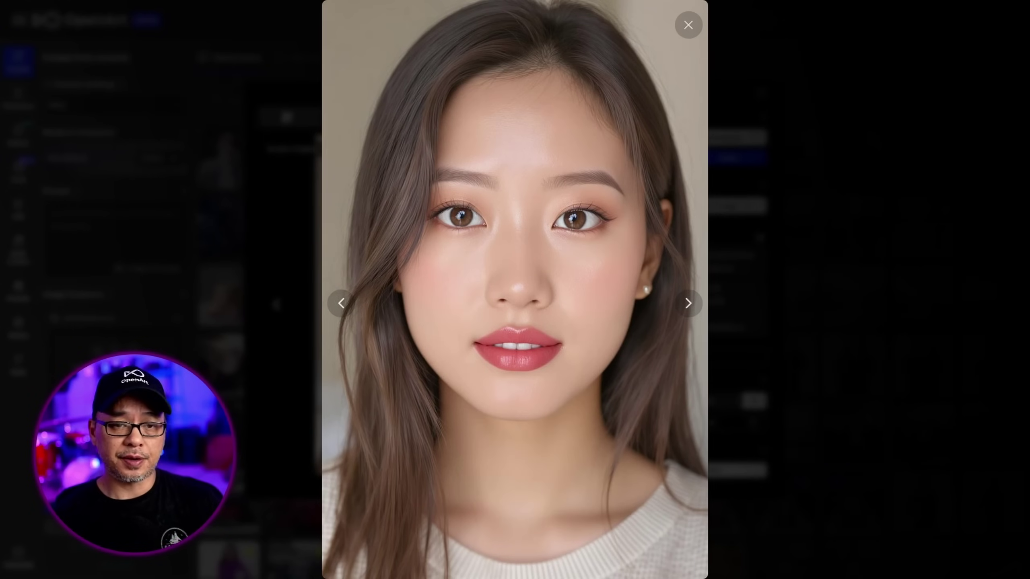
key("Right")
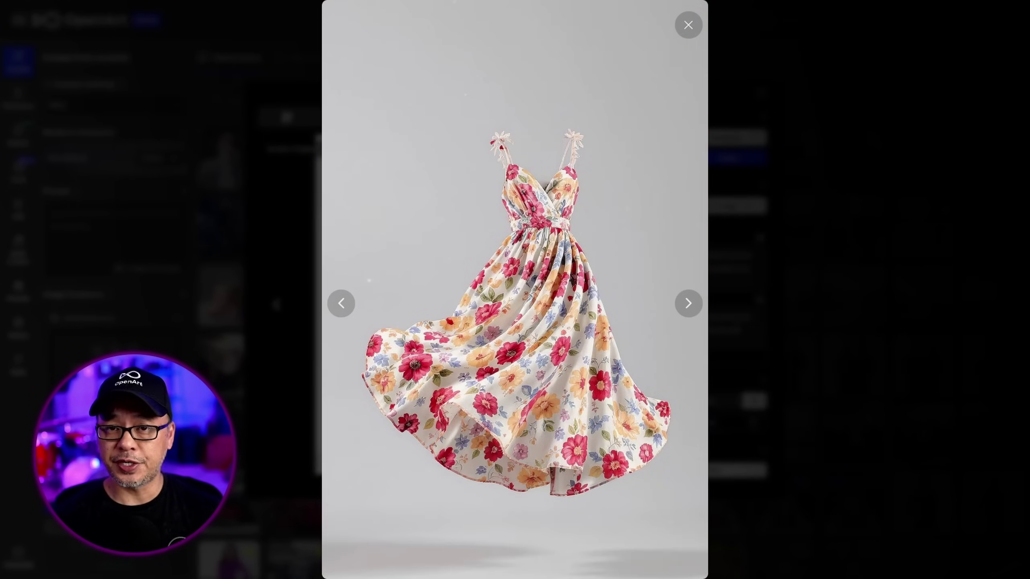
key("Right")
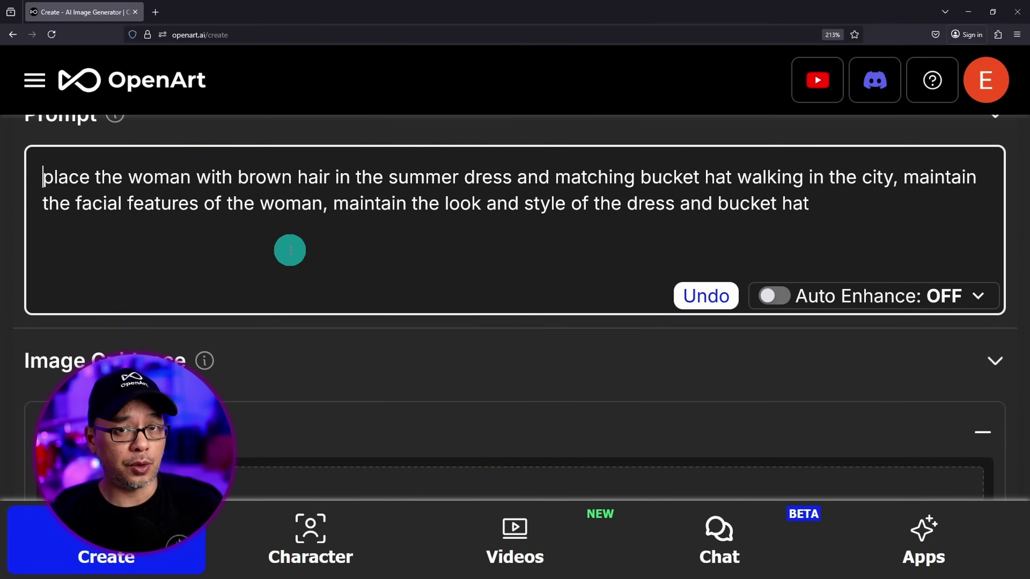
Examine how the prompt describes the summer dress, the matching bucket hat and the woman walking in the city
left_click_drag(389, 177, 700, 177)
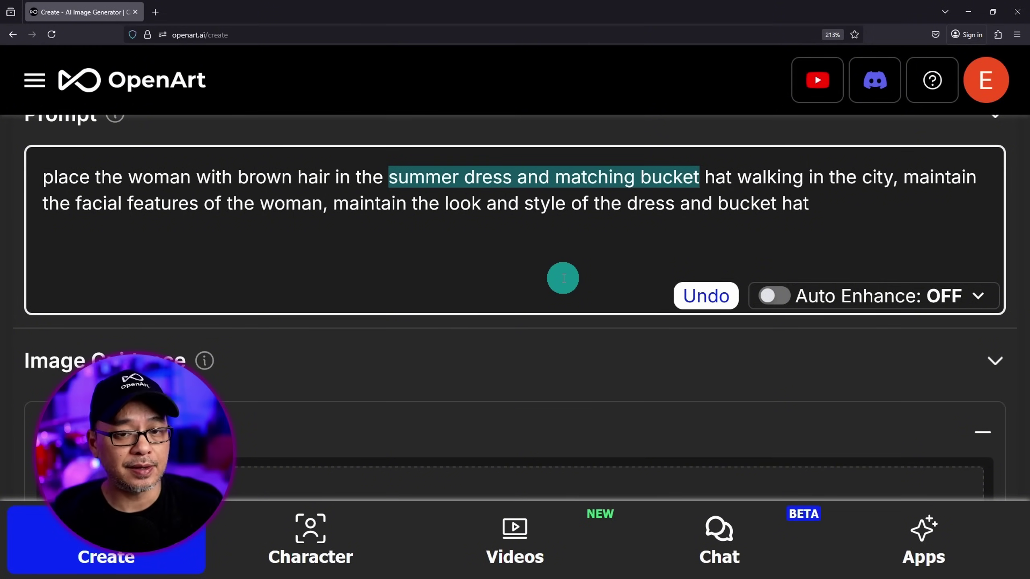
left_click_drag(737, 177, 898, 181)
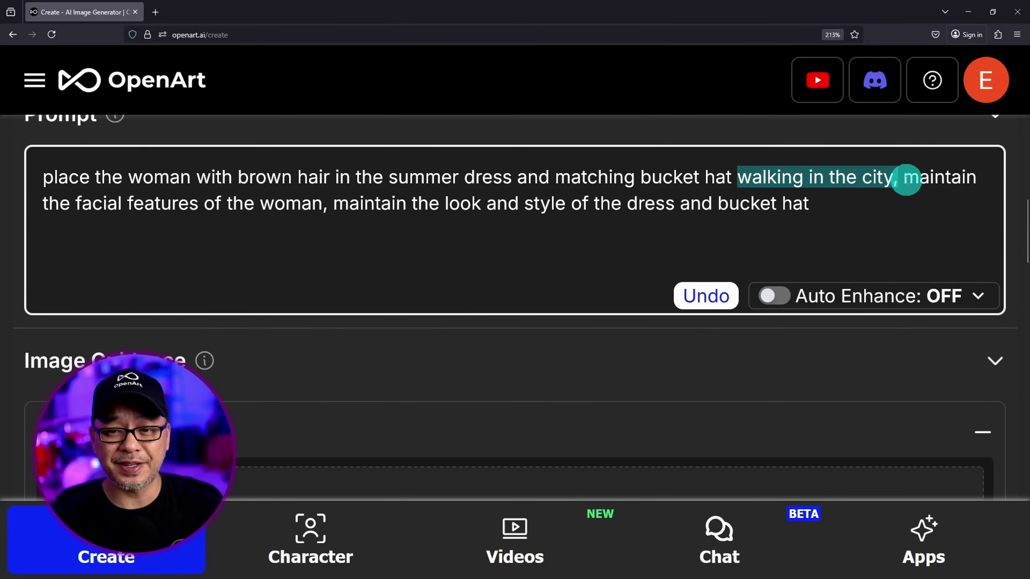
left_click_drag(906, 180, 948, 240)
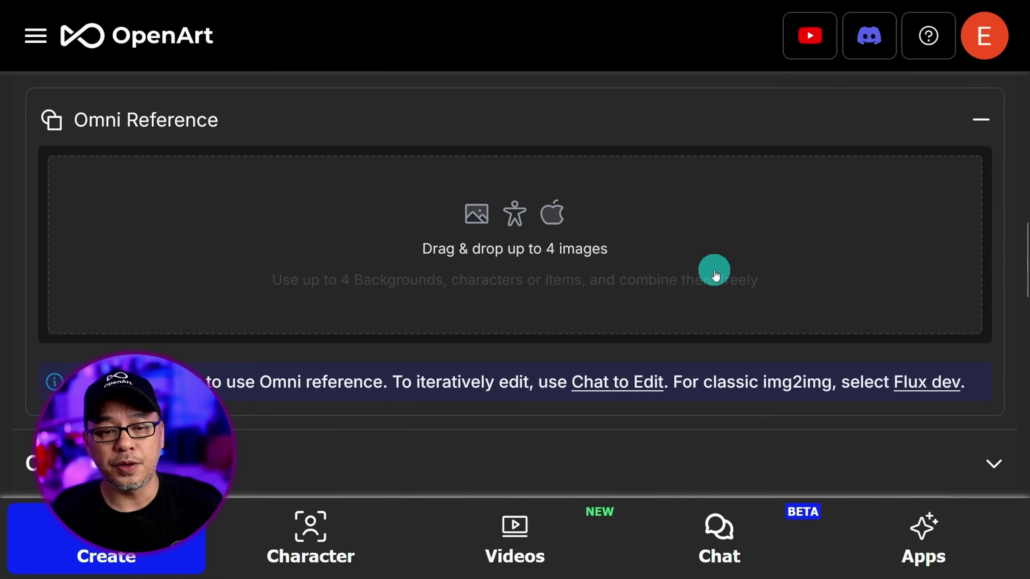
Add the saved characters Ruby and Kane to the first and second Omni Reference slots
left_click(582, 246)
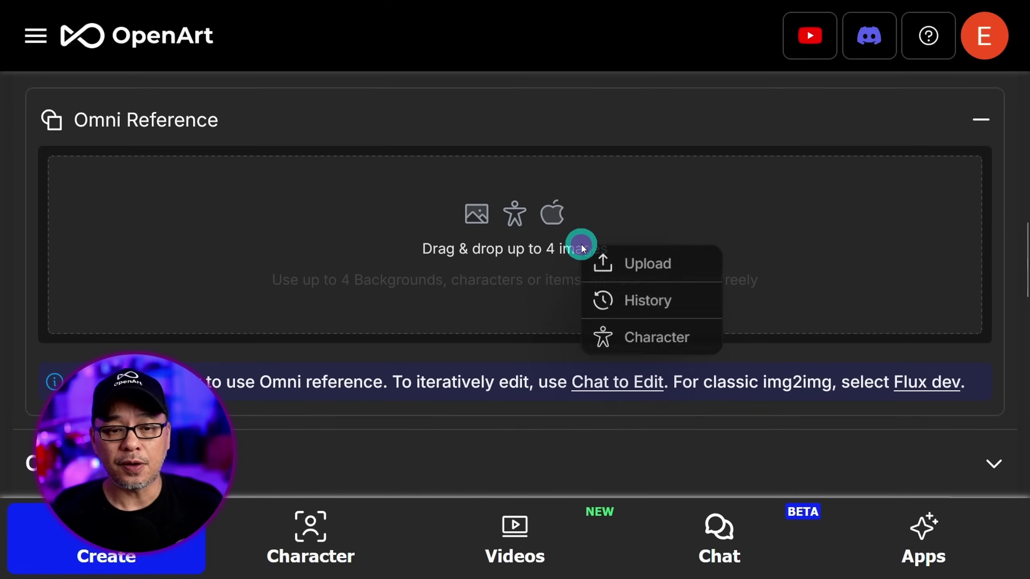
left_click(647, 344)
scroll(836, 280, "down", 5)
mouse_move(836, 279)
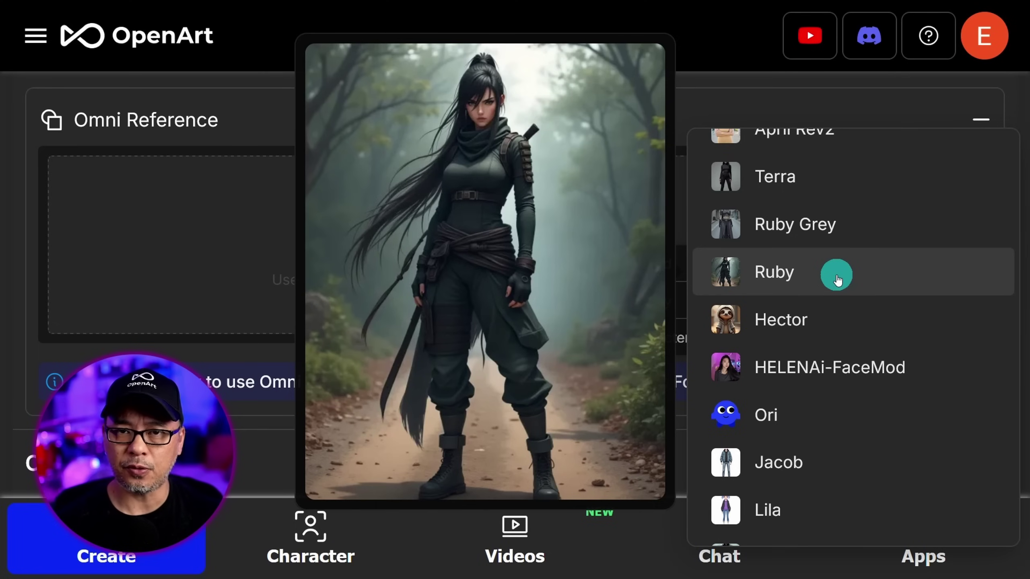
left_click(837, 280)
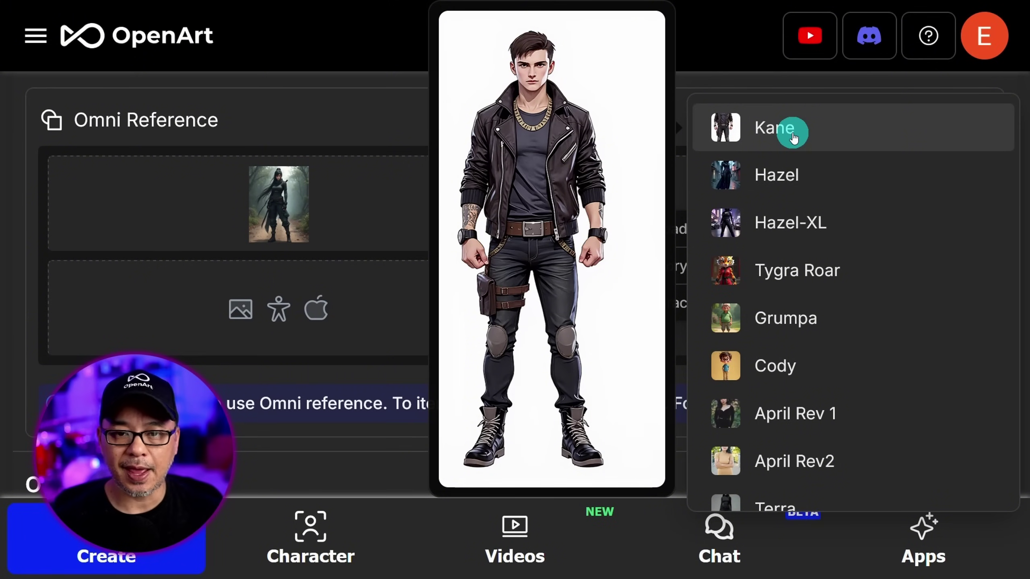
left_click(793, 137)
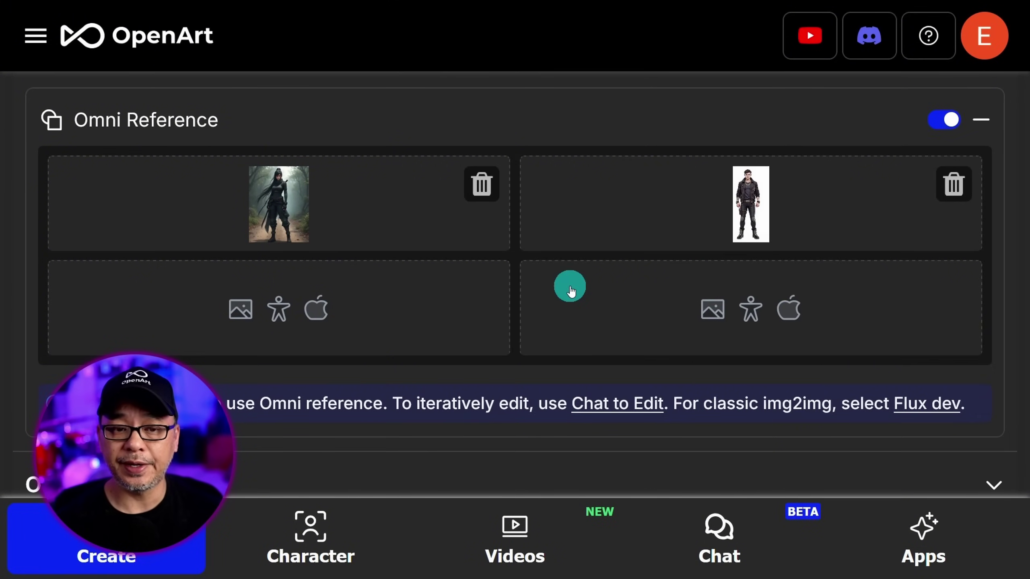
Examine the comic-style prompt's wording for the two characters' outfits, the laughing couch scene, and keeping their likeness and clothing
scroll(342, 243, "up", 5)
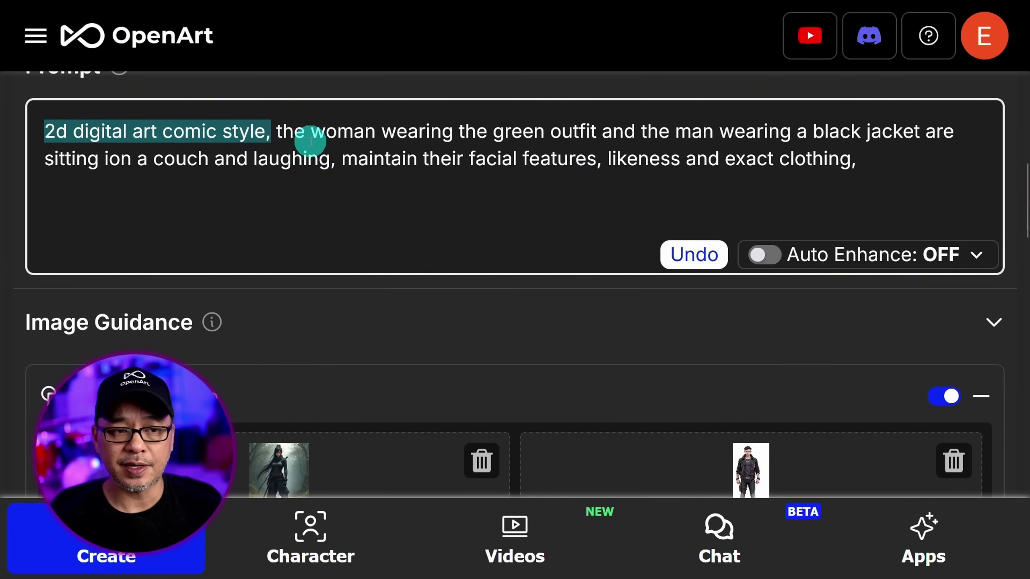
left_click_drag(311, 131, 920, 132)
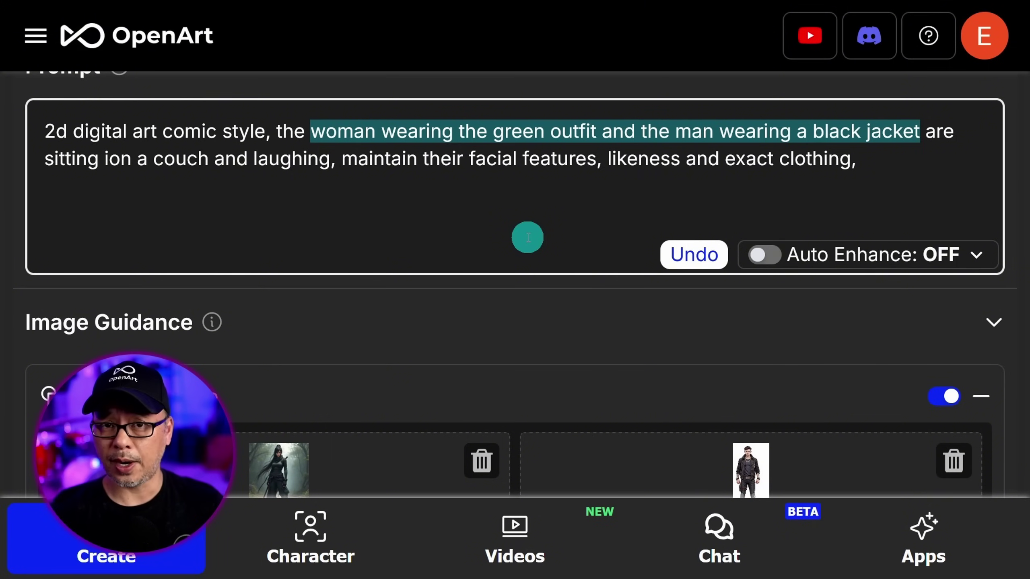
left_click_drag(45, 158, 326, 158)
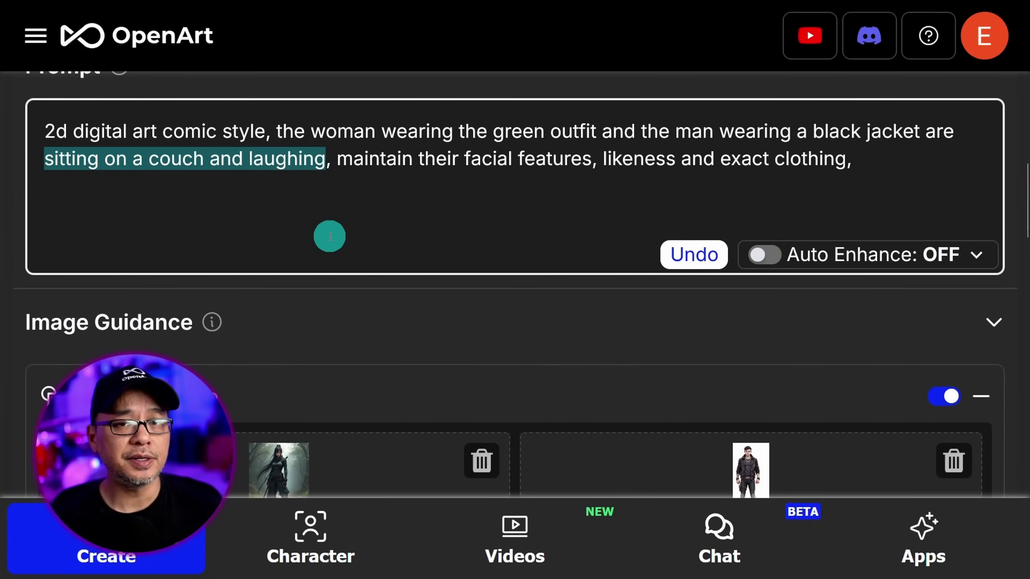
left_click_drag(337, 158, 857, 159)
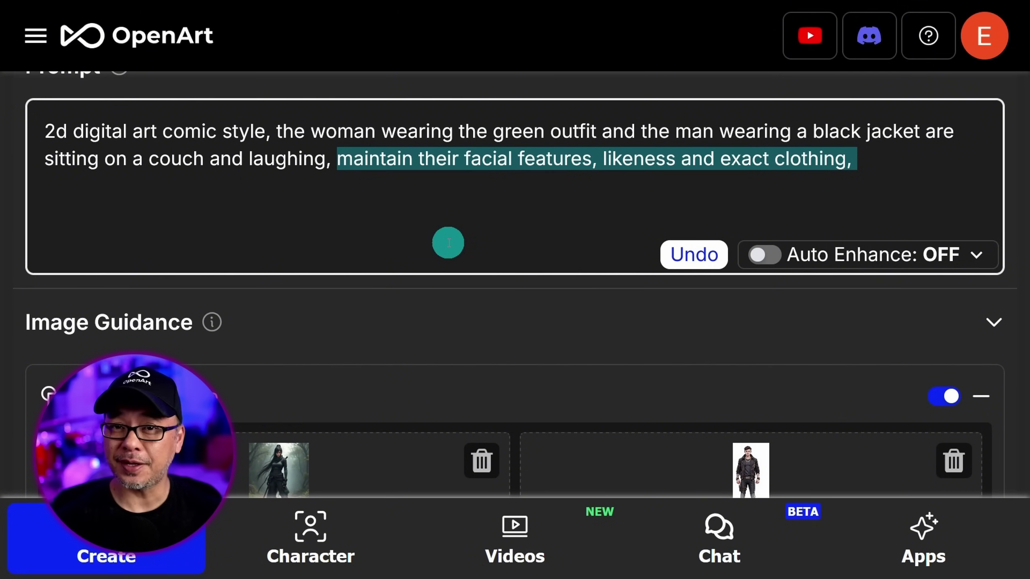